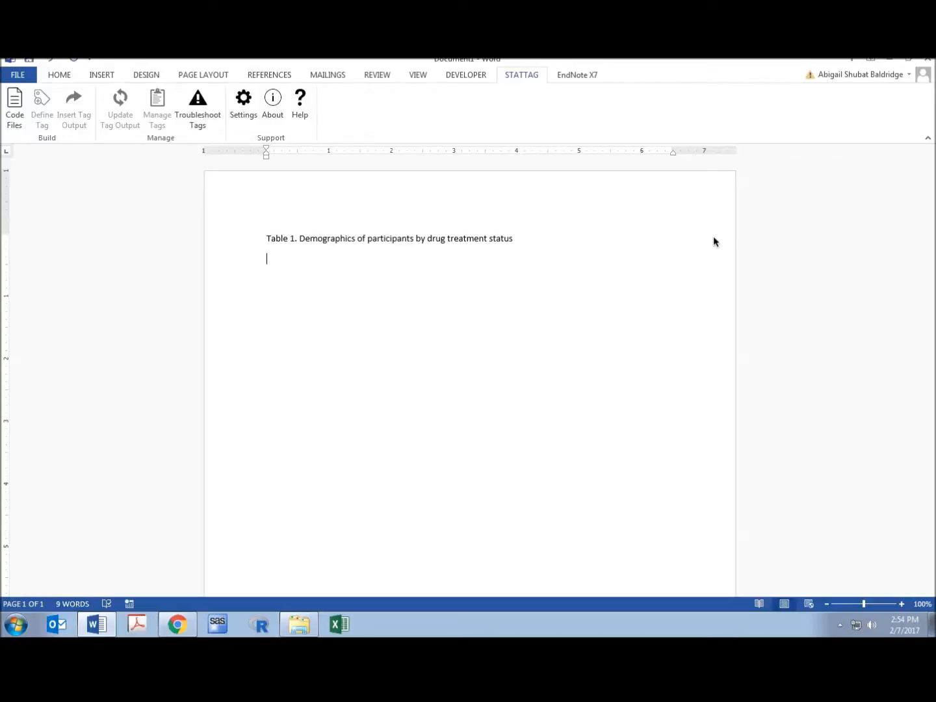
Link the code file SAS Table 1 StatTag.sas to the document in StatTag.
left_click(15, 109)
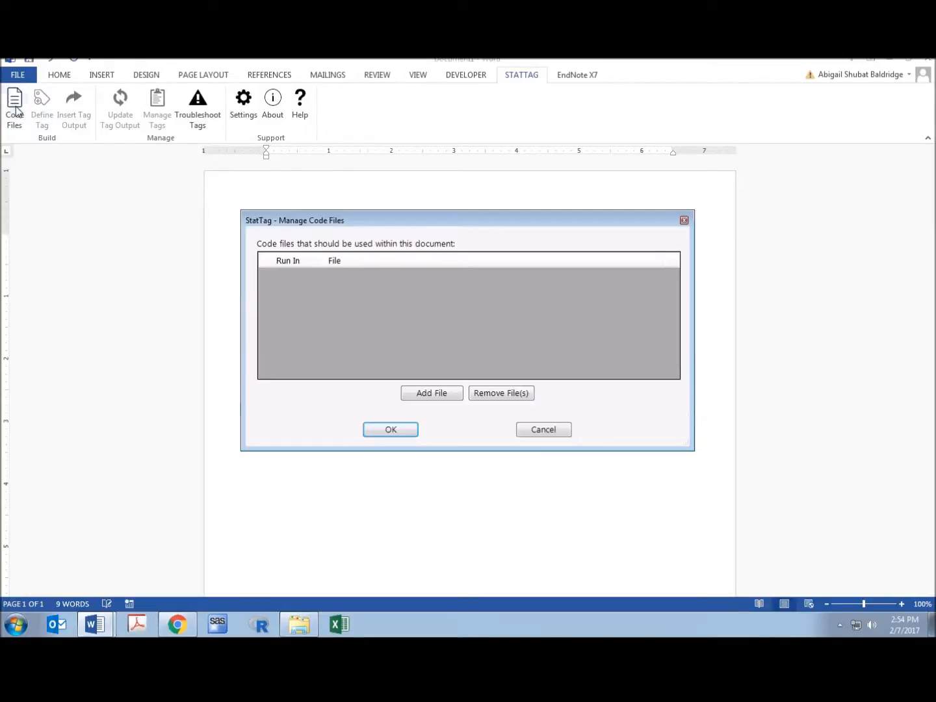
left_click(451, 397)
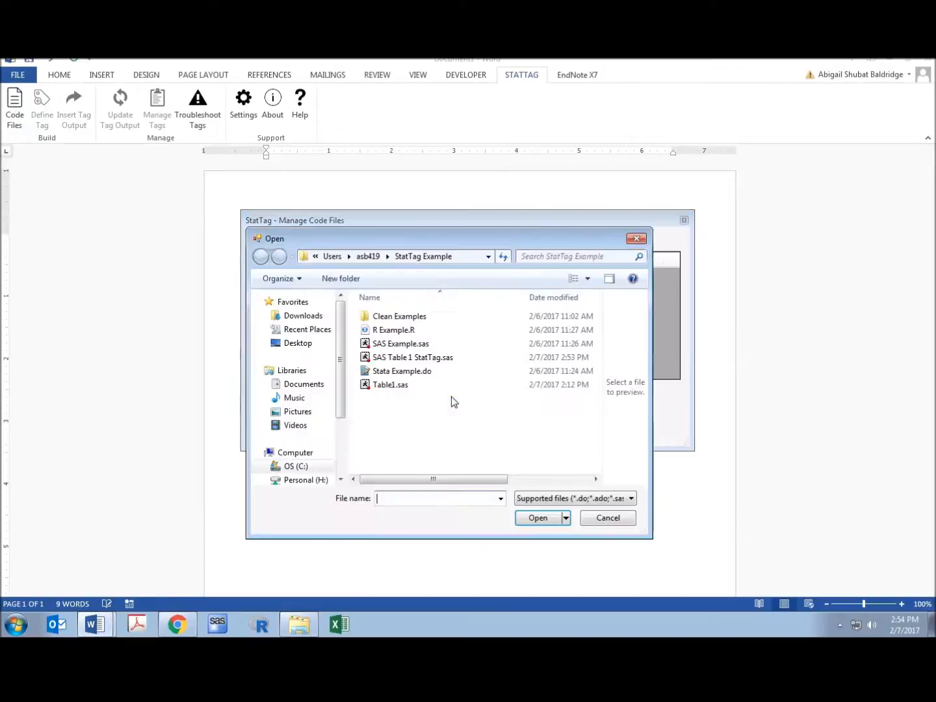
left_click(444, 360)
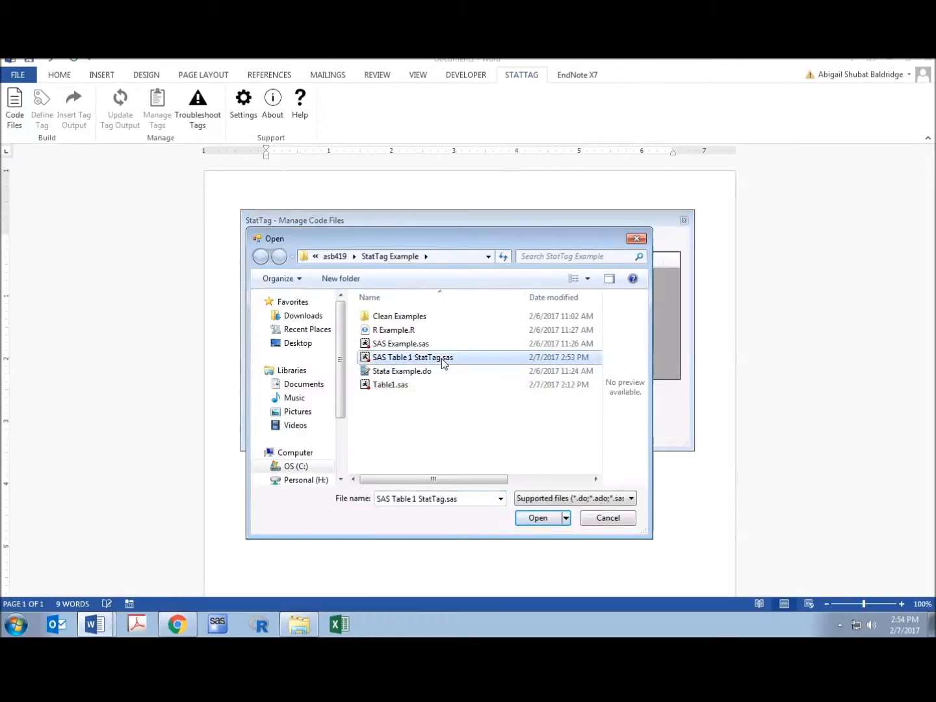
left_click(555, 518)
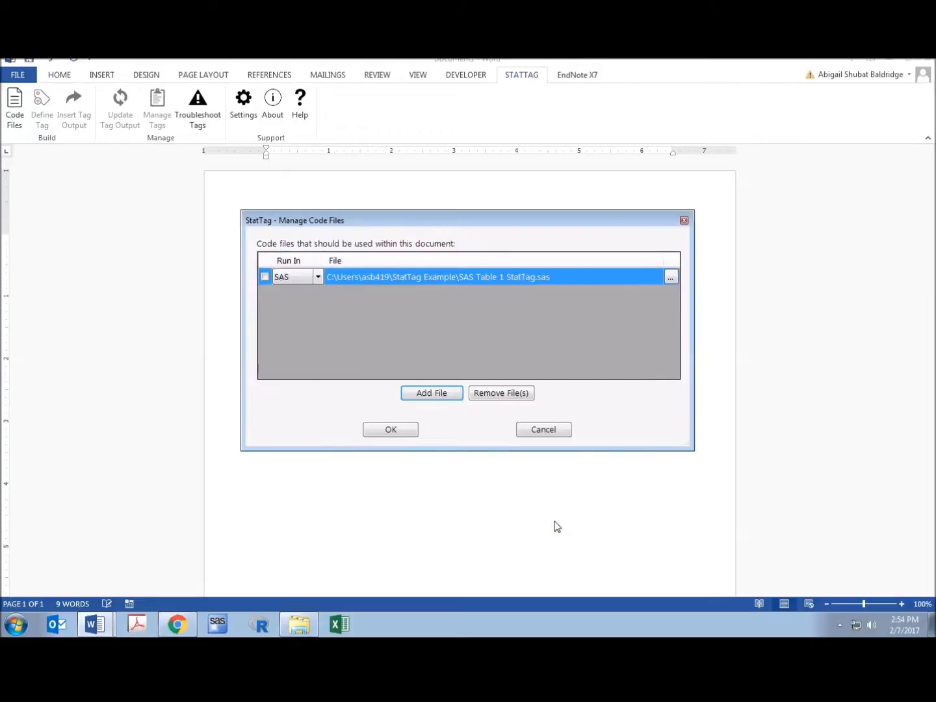
left_click(396, 431)
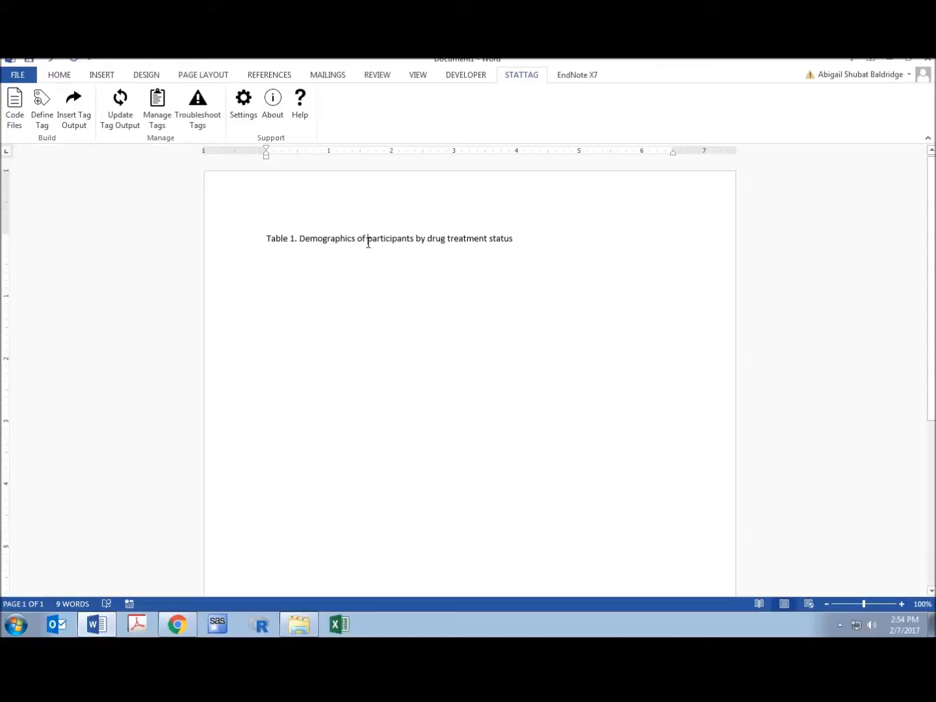
With the insertion point before "participants" in the table title, start a new StatTag tag covering the "%put &num;" code line.
key("Left")
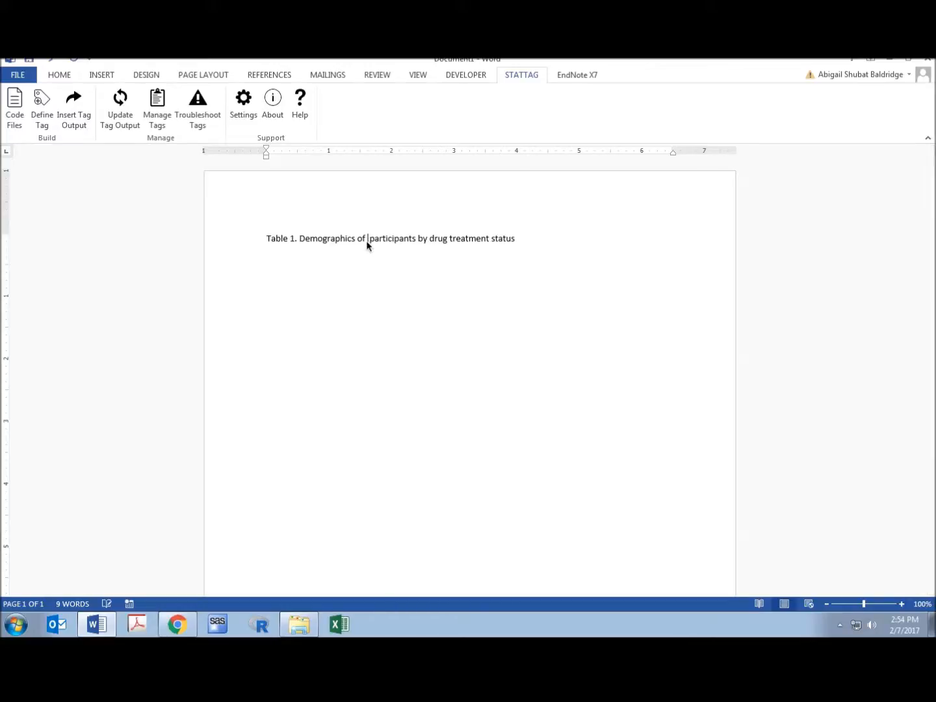
left_click(41, 114)
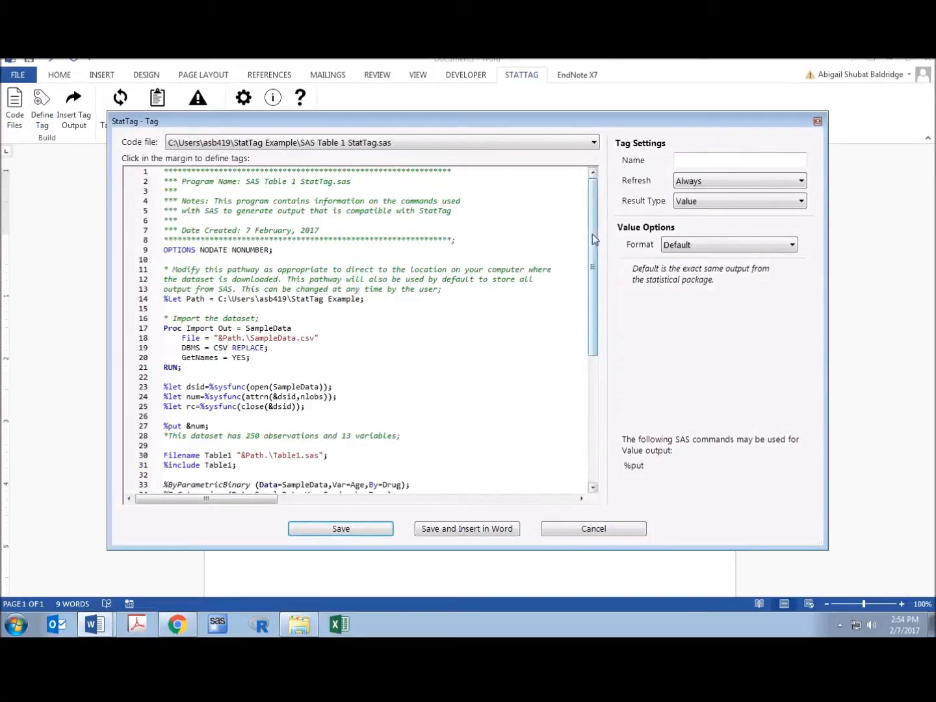
left_click_drag(592, 236, 594, 263)
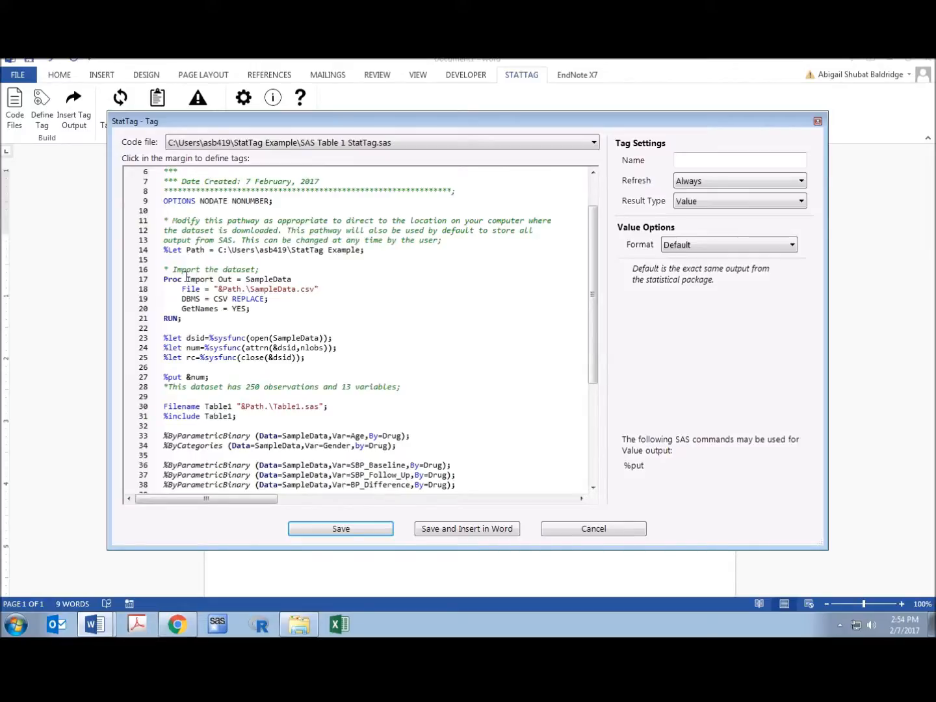
left_click(155, 378)
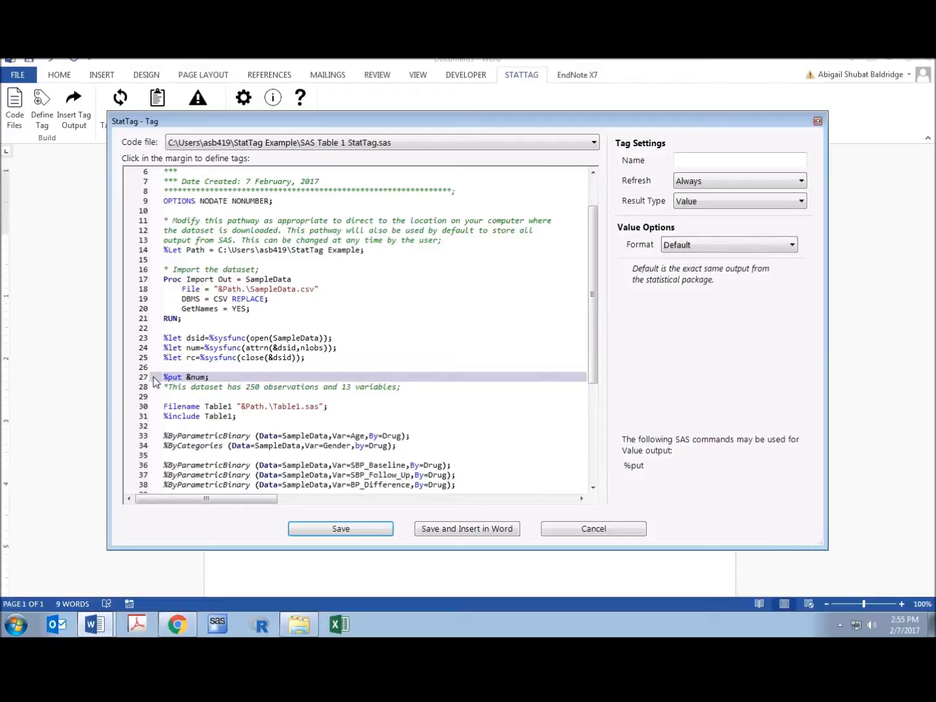
Name the tag "Total N", set its refresh to On Demand, and save and insert its value into the title.
left_click(720, 160)
type("Tot")
key("BackSpace")
key("BackSpace")
type("otal")
left_click(715, 187)
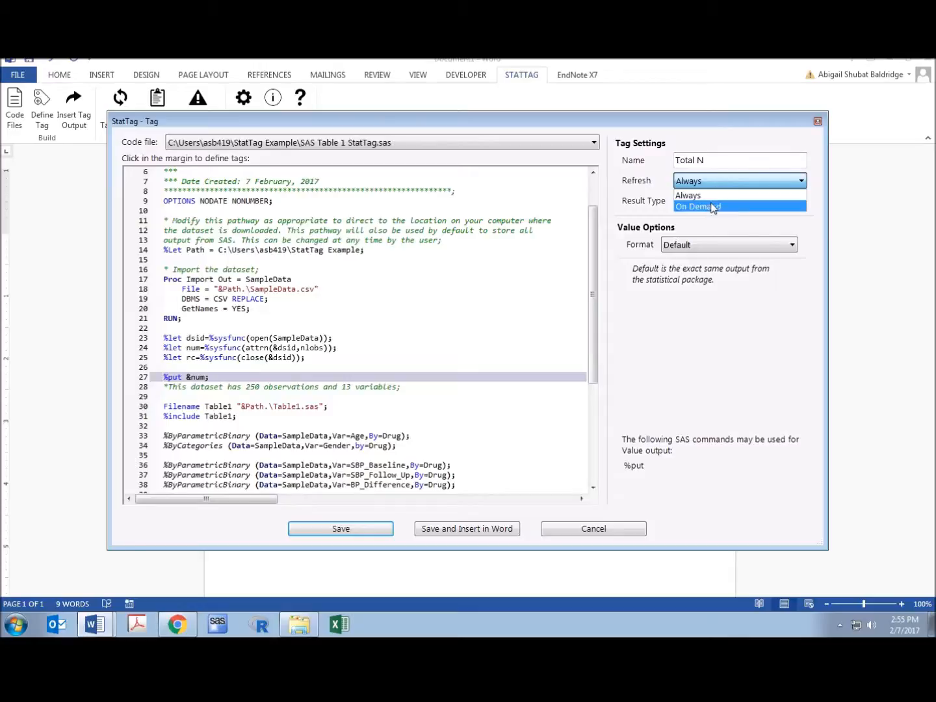
left_click(710, 207)
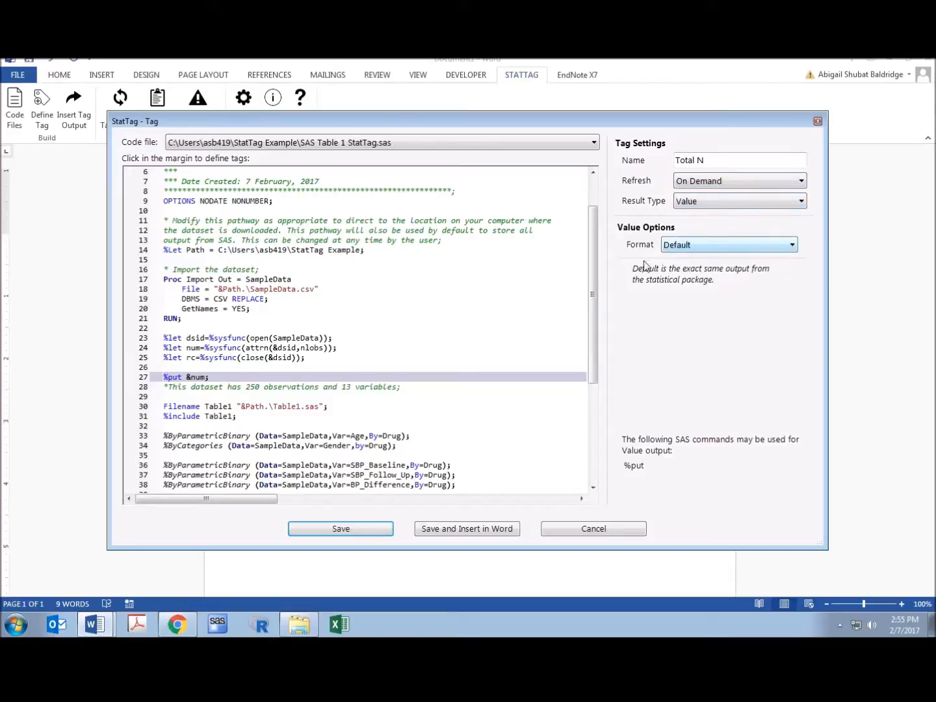
left_click(468, 528)
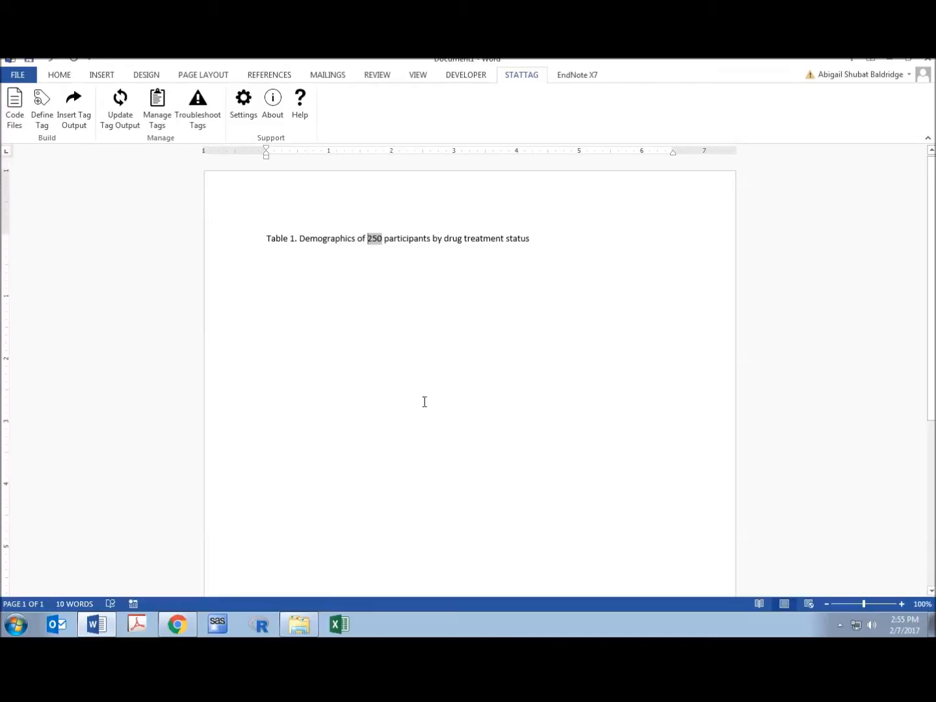
Start a new line below the Table 1 title.
left_click(383, 238)
left_click(553, 236)
key("Return")
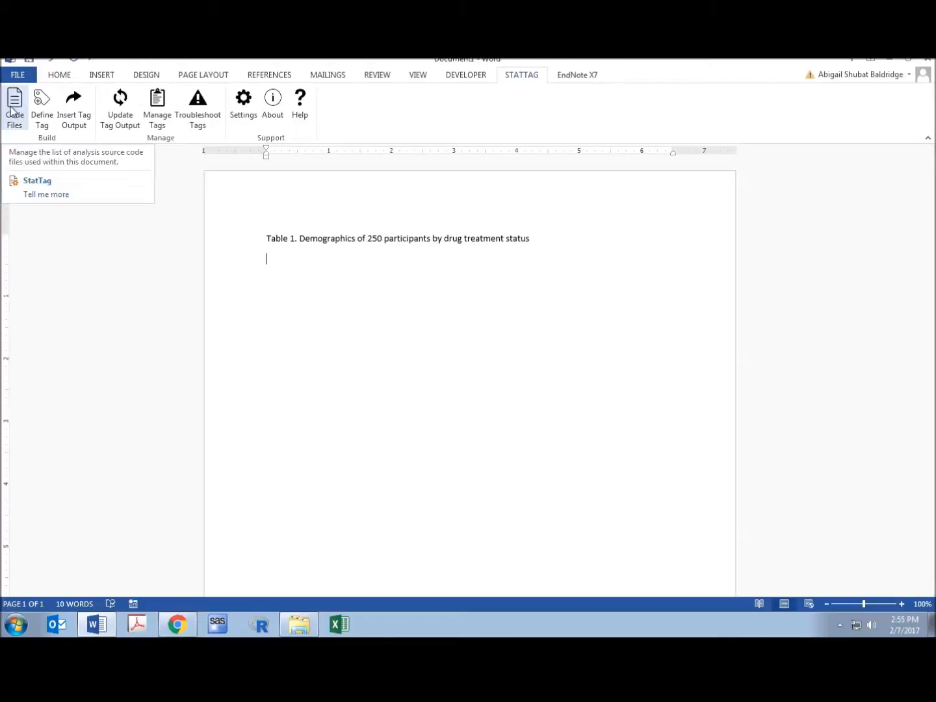
Start a new tag named "Table 1 Demographics" with On Demand refresh and the Table result type.
left_click(39, 113)
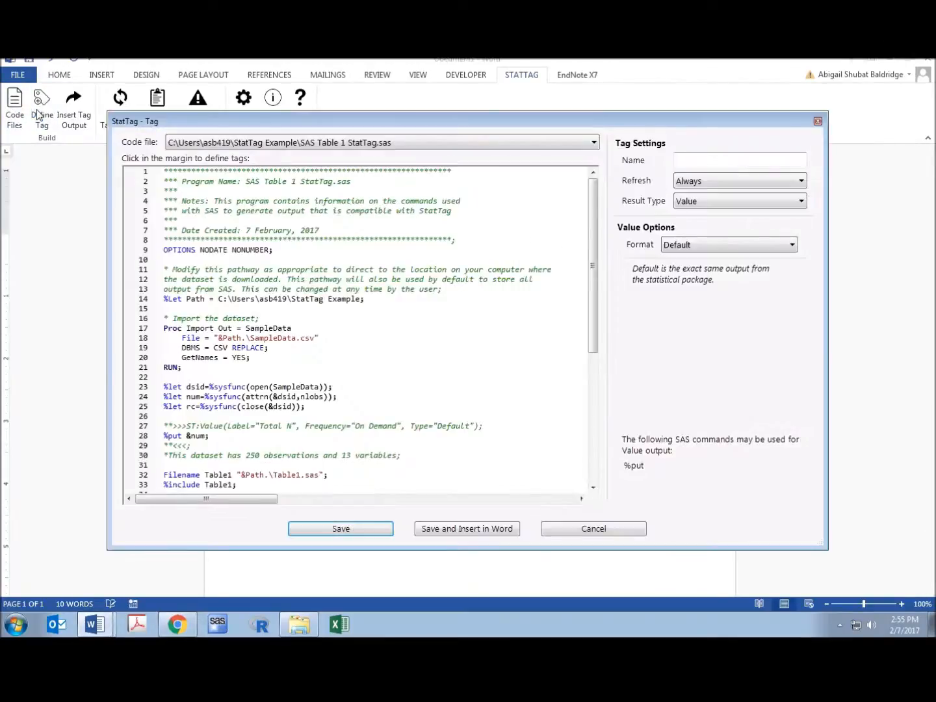
left_click(722, 164)
type("Table 1 Demographics")
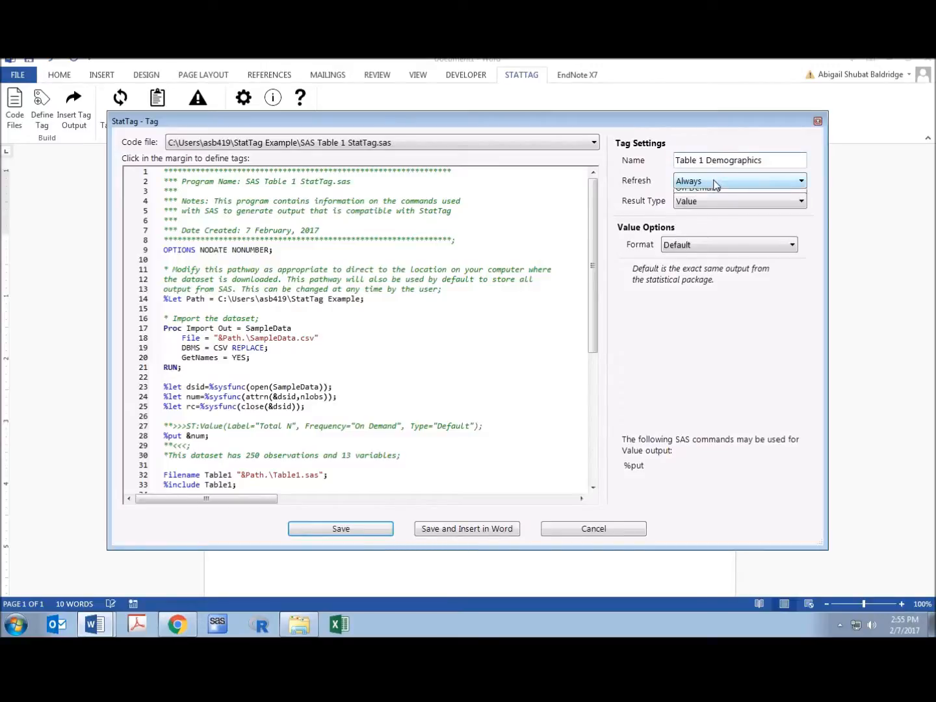
left_click(715, 181)
left_click(718, 210)
left_click(718, 203)
left_click(711, 237)
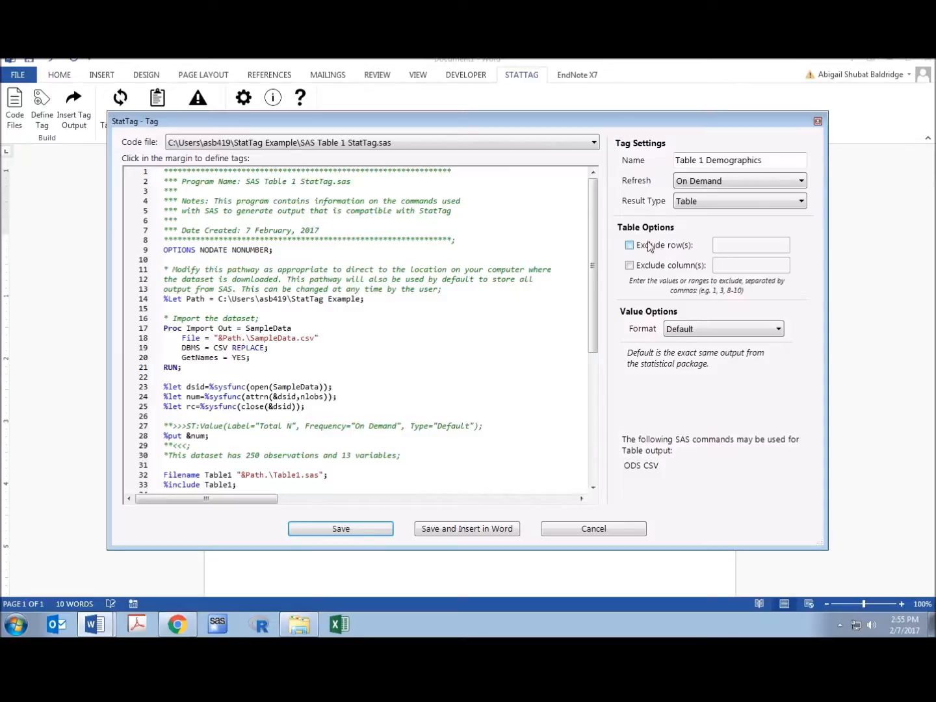
Assign the tag to the ODS CSV block on code lines 53 to 57, and save and insert the table into the document.
left_click_drag(593, 196, 579, 323)
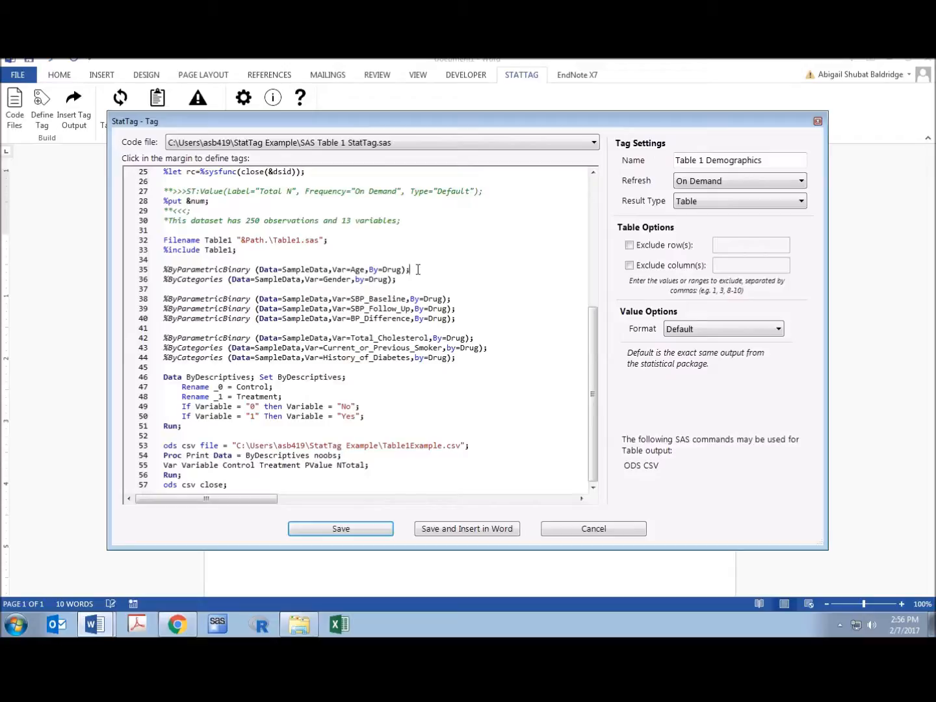
left_click(399, 280)
left_click_drag(152, 447, 155, 486)
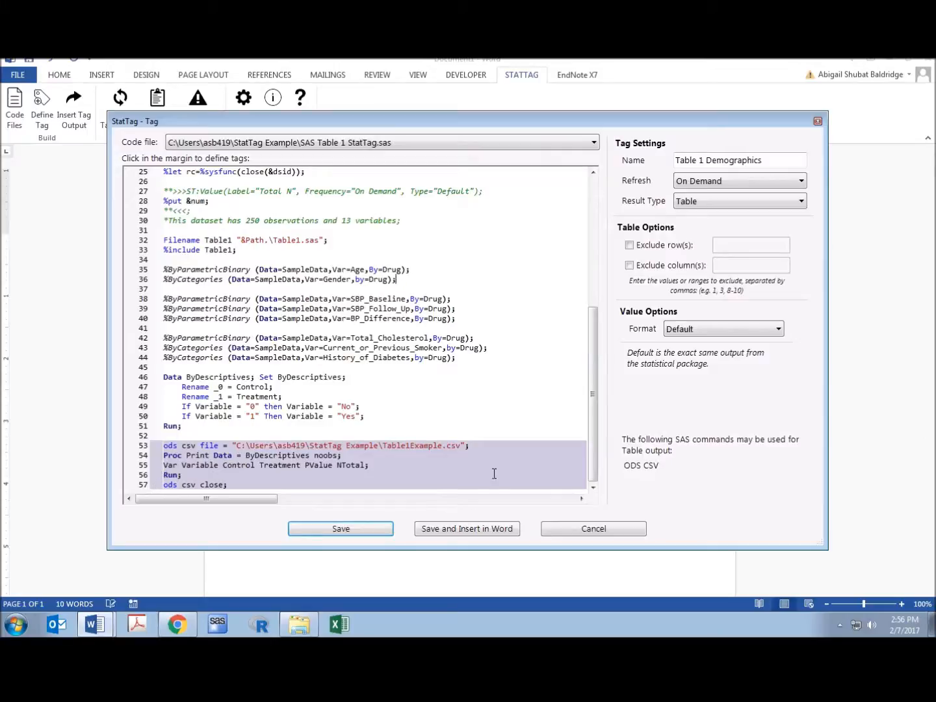
left_click(450, 529)
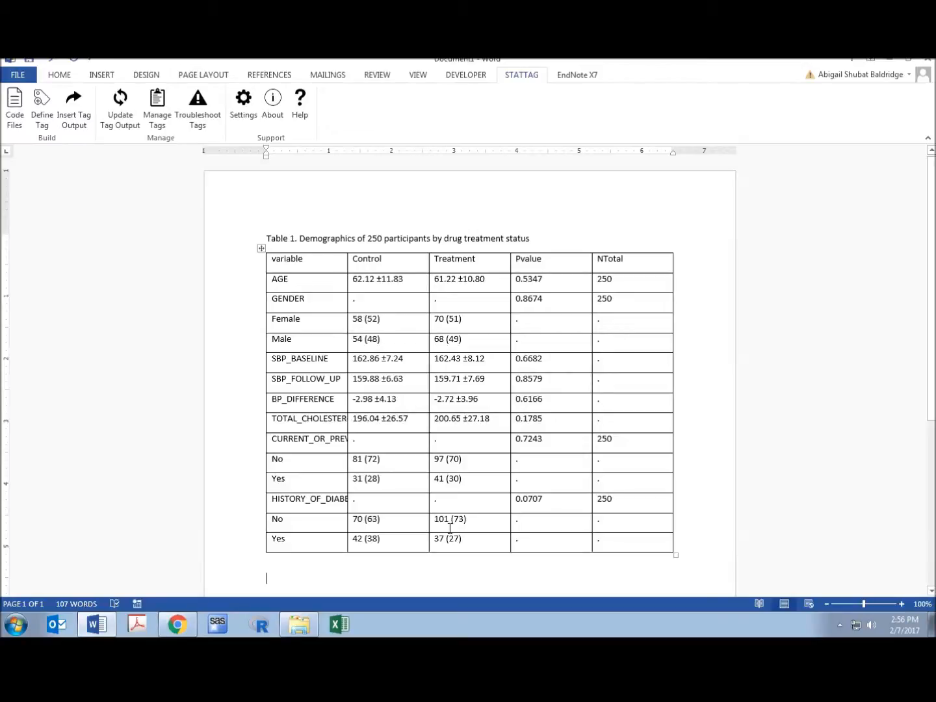
Narrow the NTotal column and remove all borders from the demographics table.
left_click(635, 319)
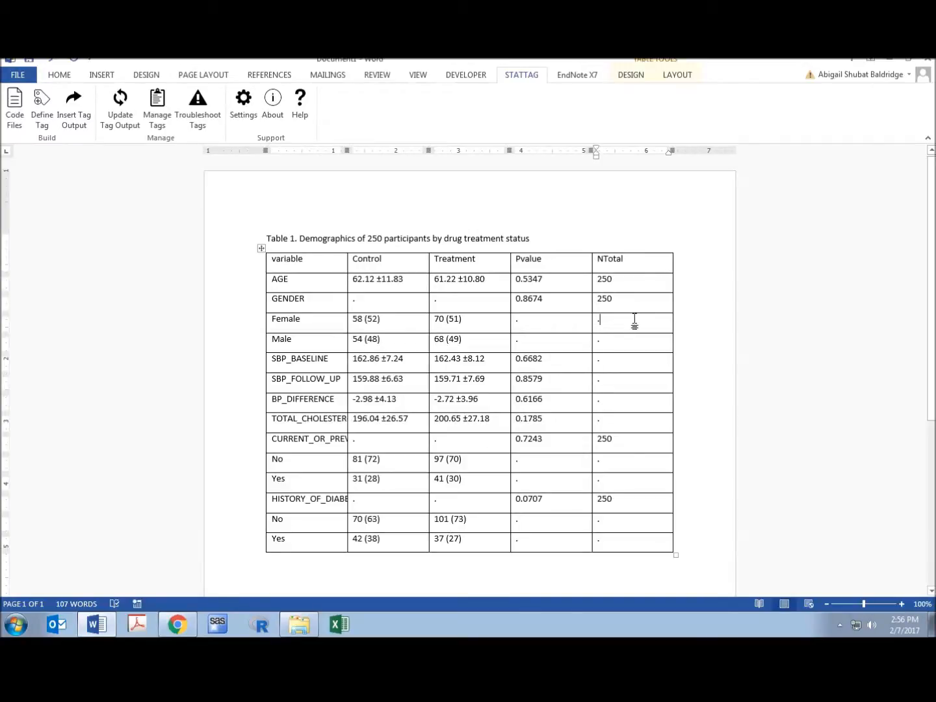
left_click_drag(673, 149, 638, 153)
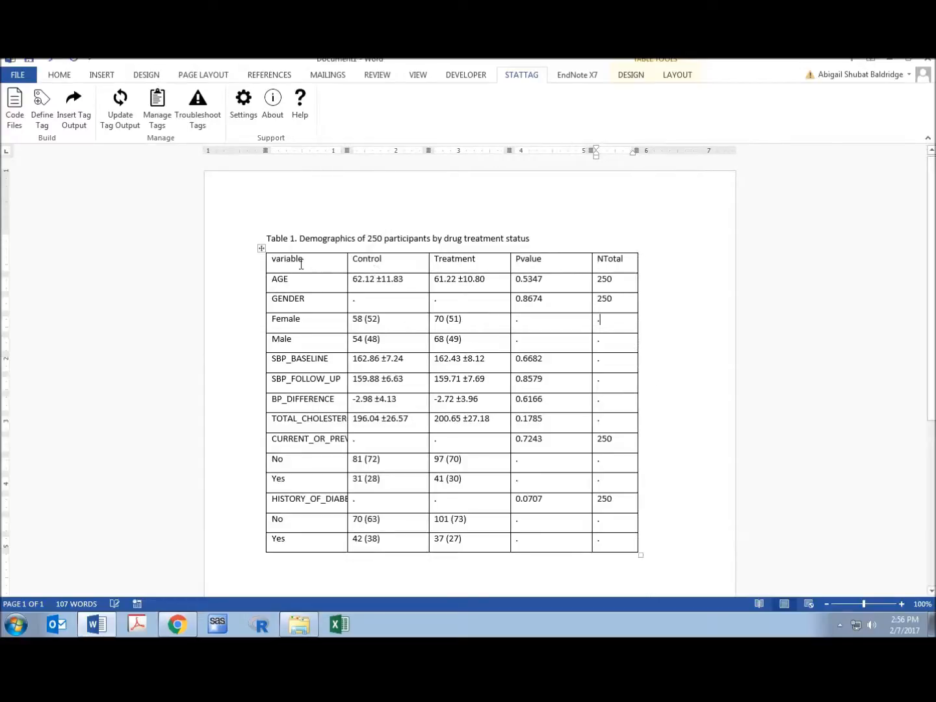
left_click(262, 249)
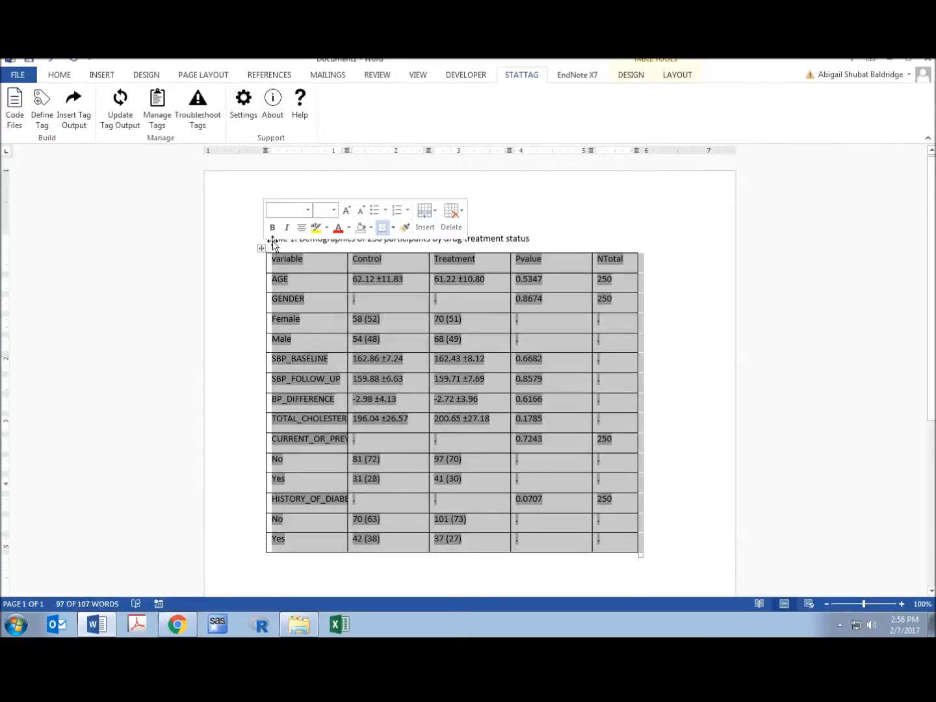
left_click(641, 79)
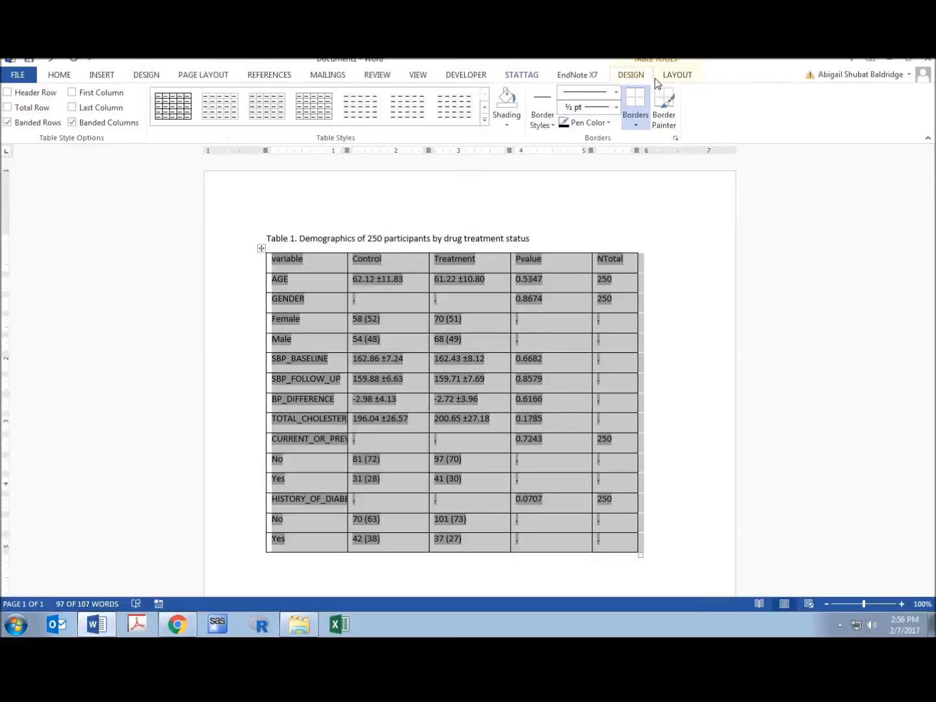
left_click(634, 119)
left_click(646, 203)
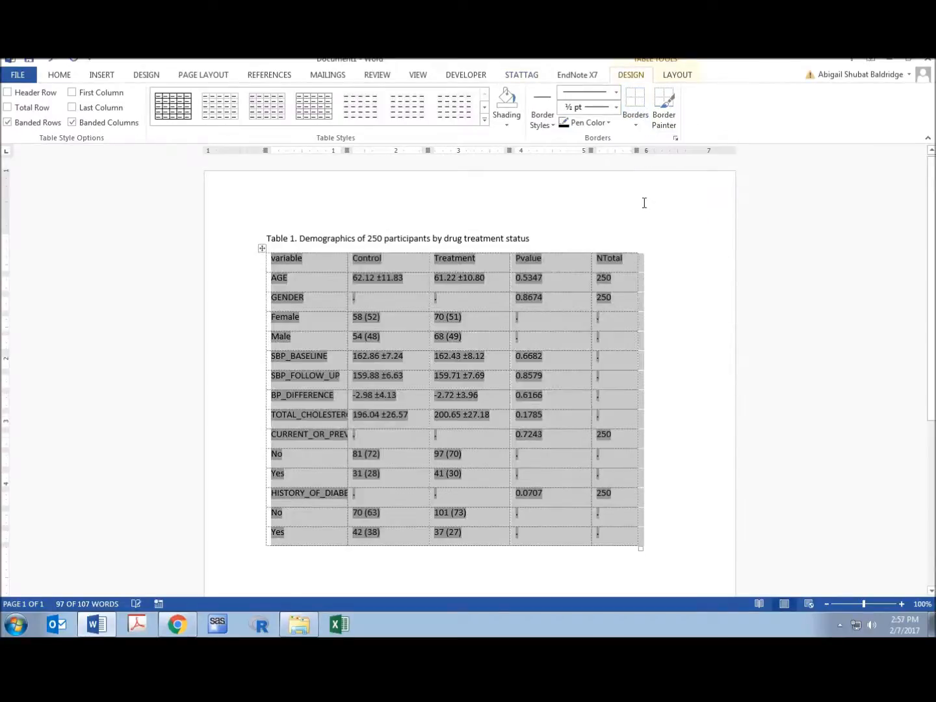
Make the table's header row bold.
left_click(622, 252)
left_click_drag(342, 260, 600, 258)
key("ctrl+b")
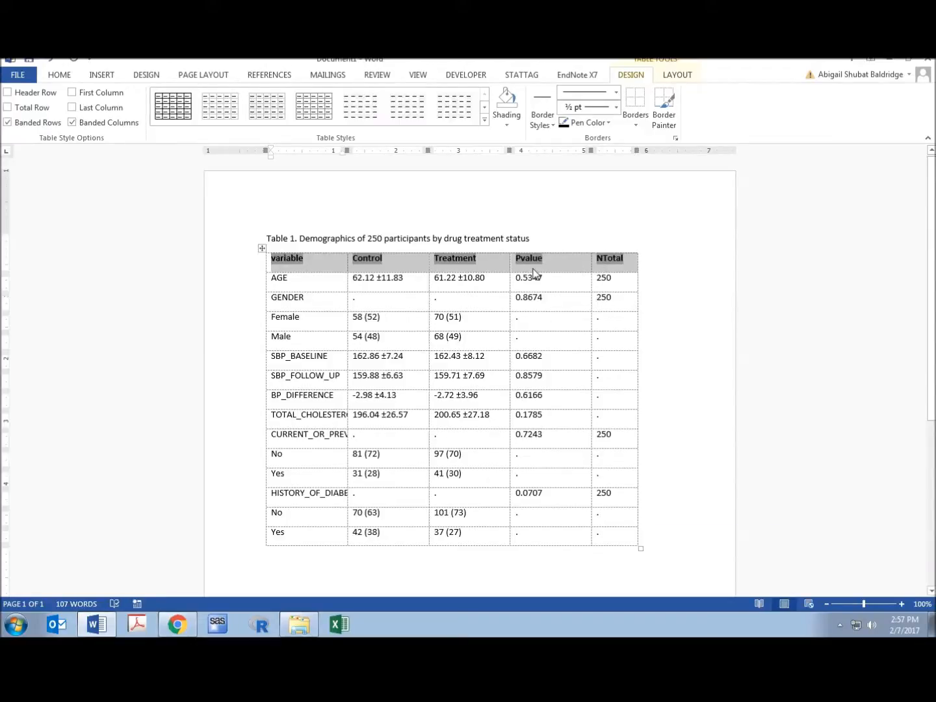
Open the tag definition from the Treatment value in the BP_DIFFERENCE row, review its code and settings, and close it without saving.
left_click(261, 249)
left_click(267, 303)
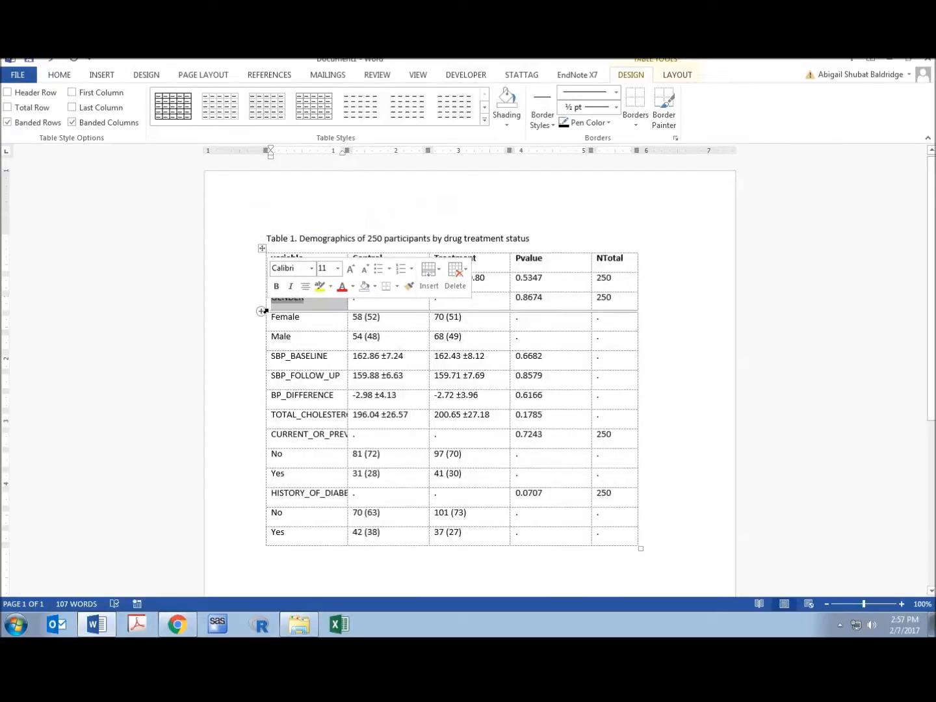
triple_click(457, 395)
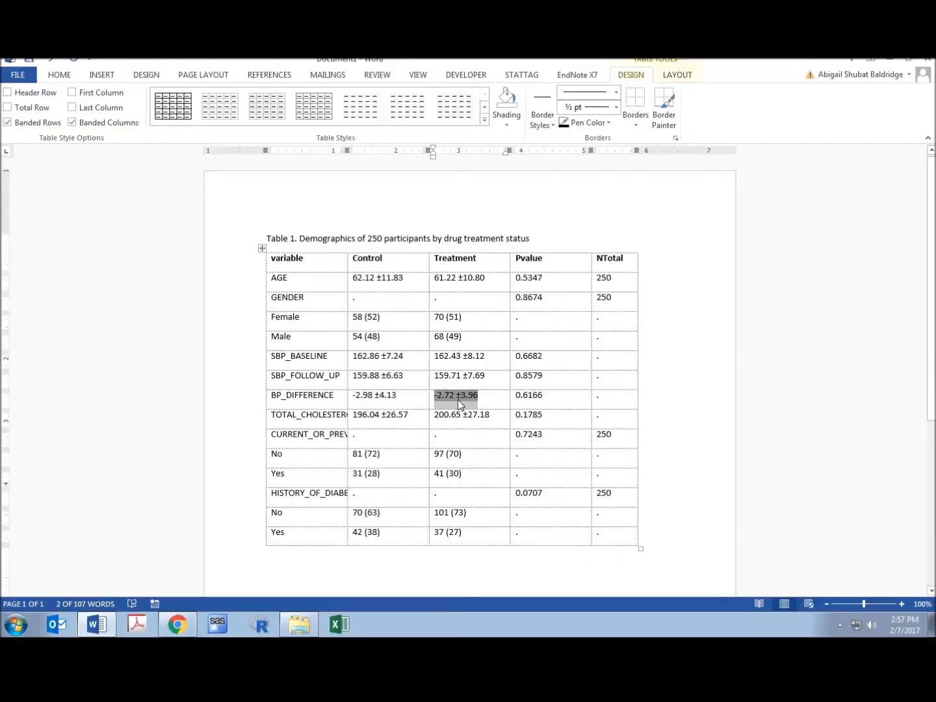
double_click(458, 400)
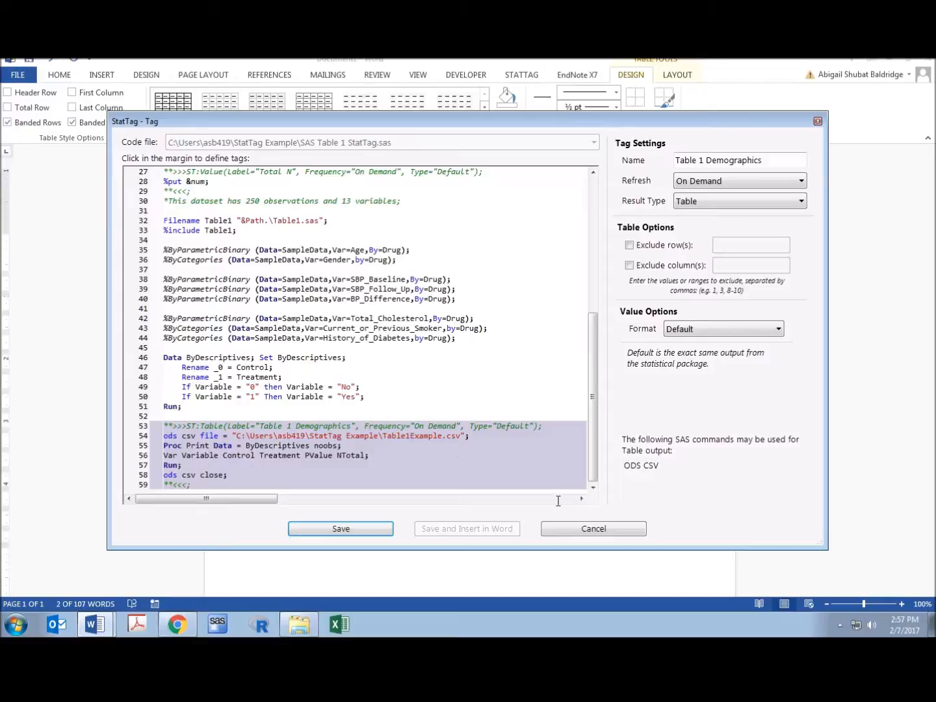
left_click(611, 529)
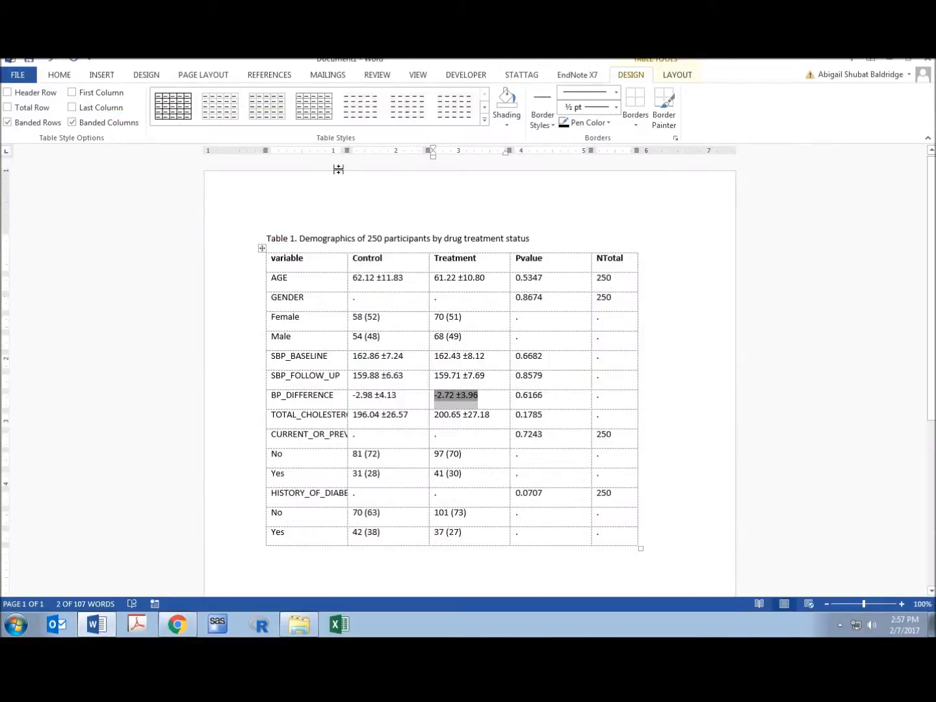
Widen the table's variable column until the longest variable names fit.
left_click_drag(347, 150, 424, 155)
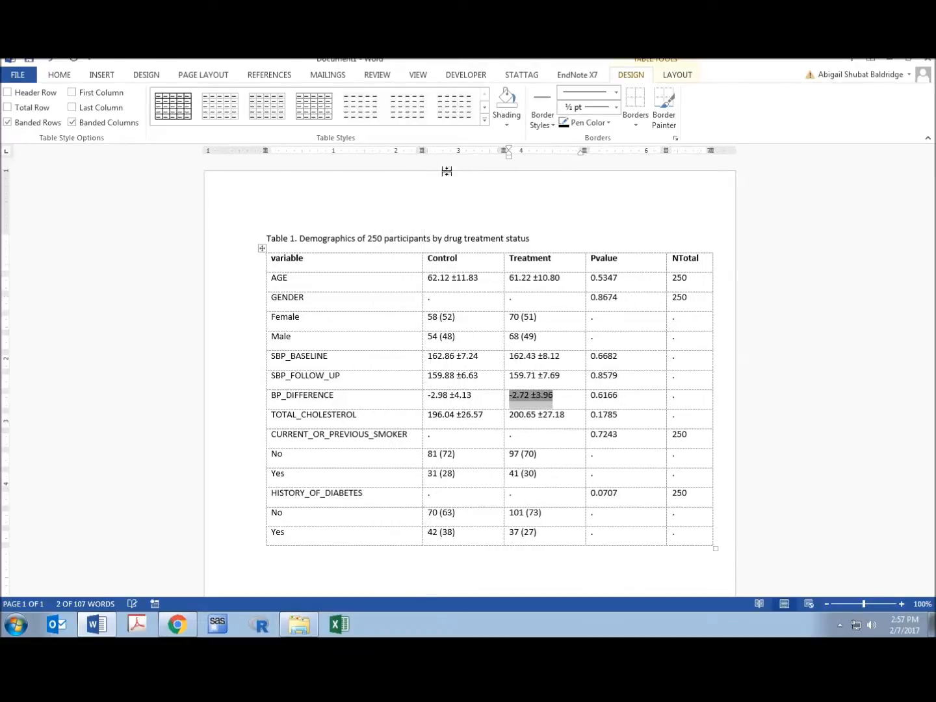
left_click(584, 224)
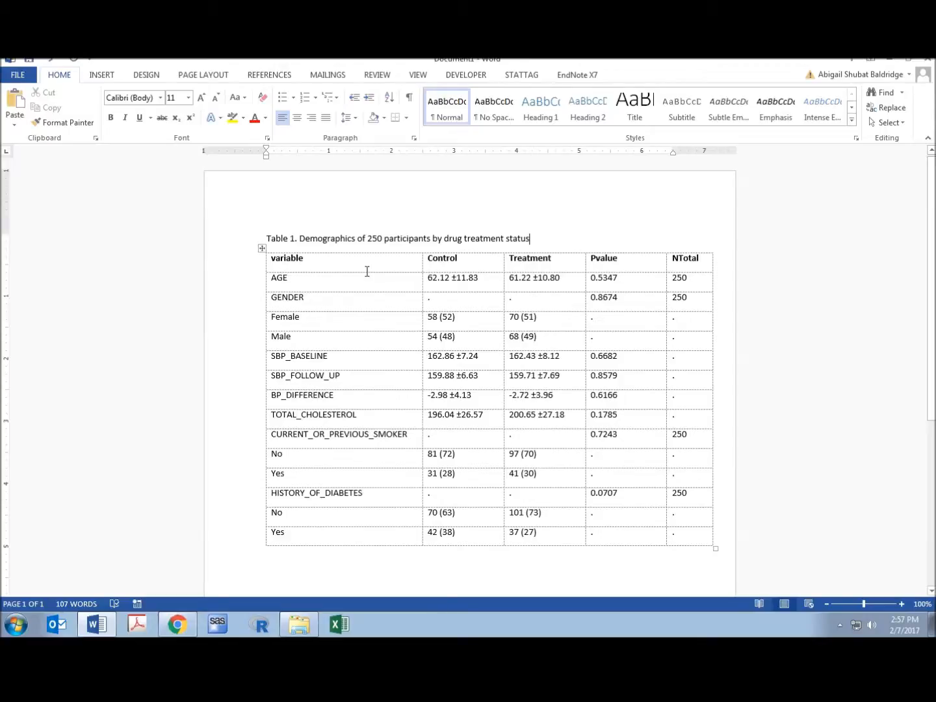
Open the tag definition from the table's AGE cell and, after the import code, begin a data step with "Data SampleData; Set SampleData;".
double_click(284, 279)
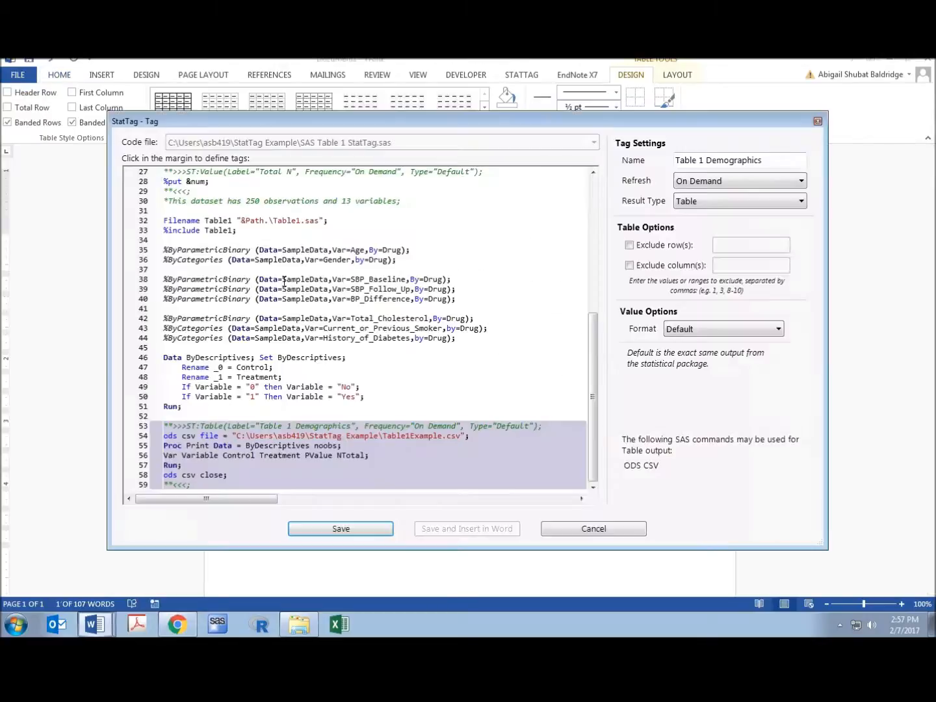
left_click_drag(595, 373, 580, 261)
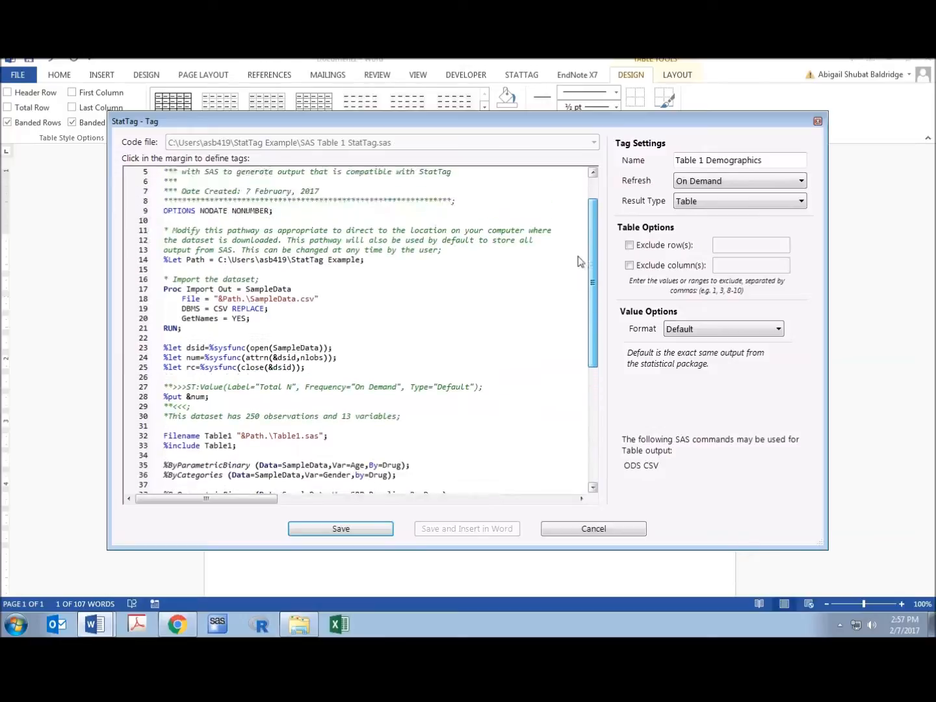
left_click(320, 337)
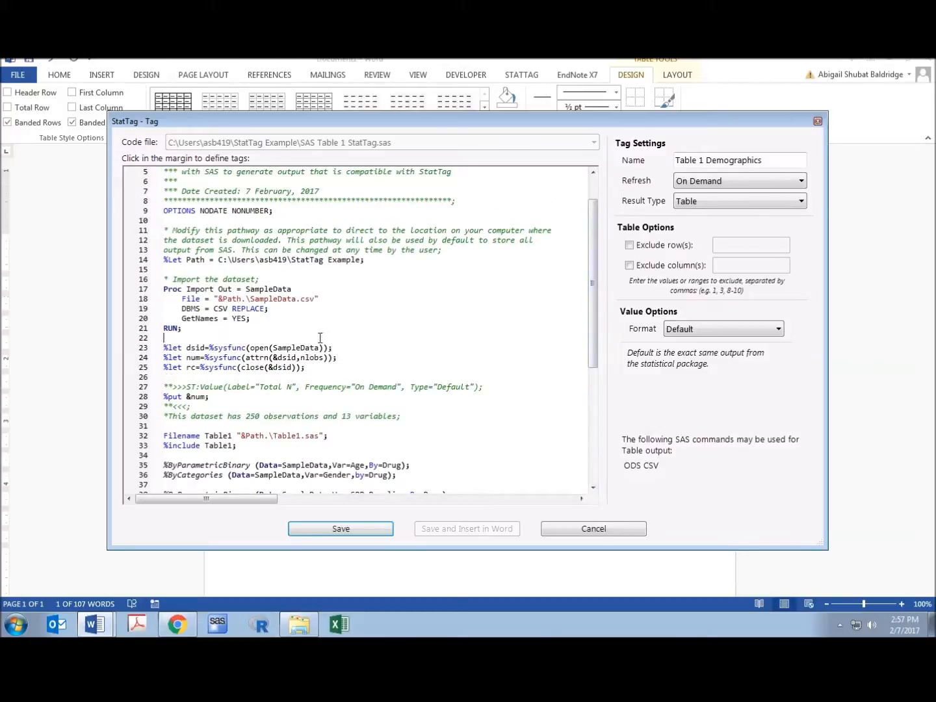
key("Return")
type("Data ")
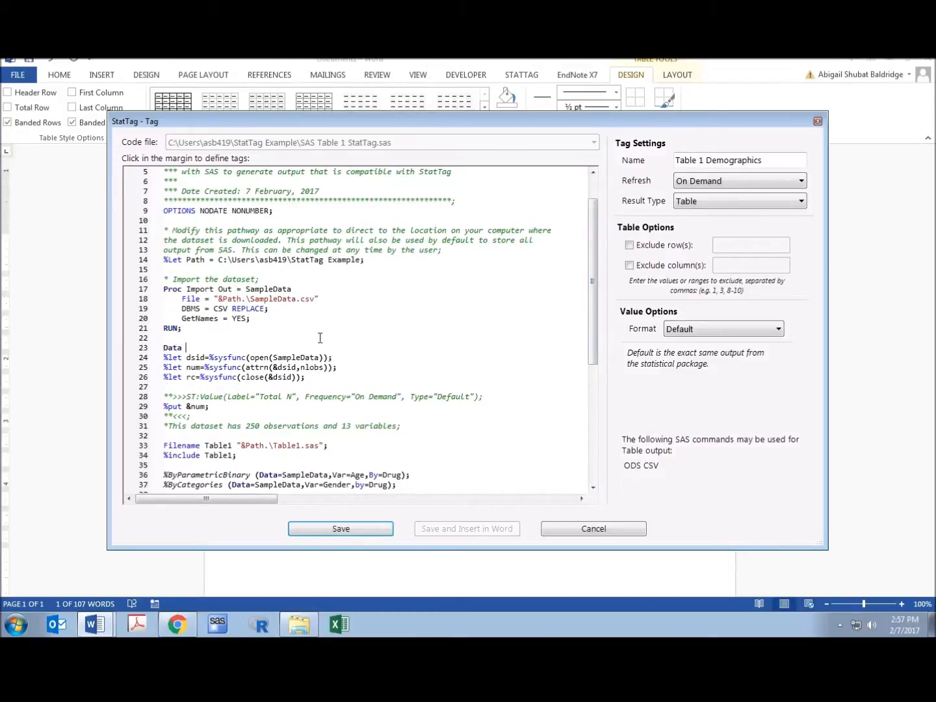
type("SampleData; Set Sa")
type("mpleData;")
key("Return")
Complete the data step with "If Site= 4 then delete;" and "Run;" on separate lines, followed by a blank line, and save the tag.
type("If ")
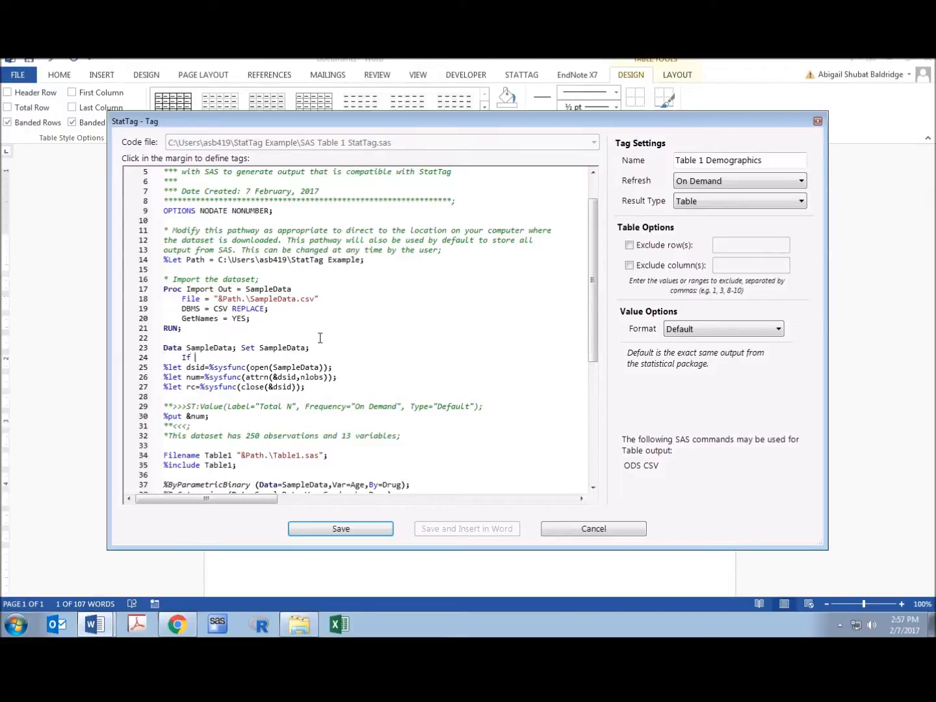
type("Site= 4 then delete;")
key("Return")
key("BackSpace")
type("Run;")
key("Return")
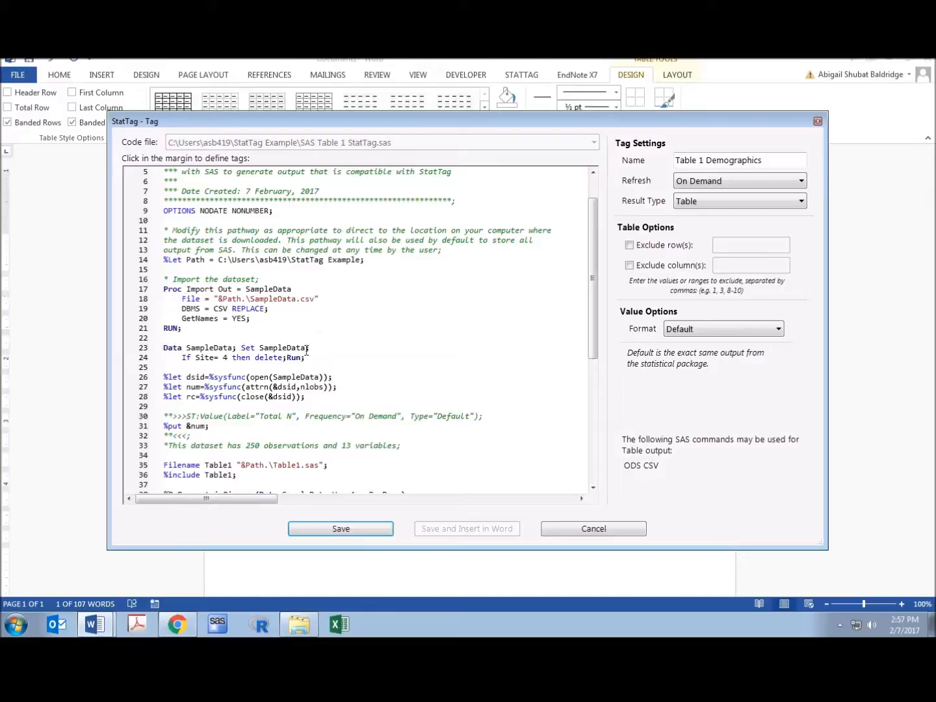
key("Return")
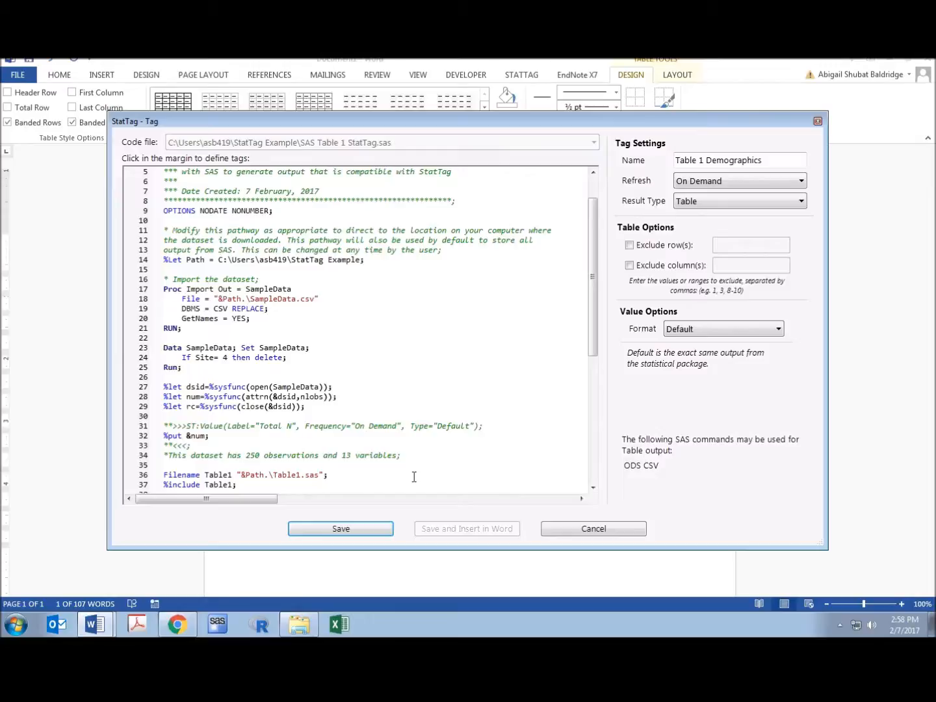
left_click(323, 530)
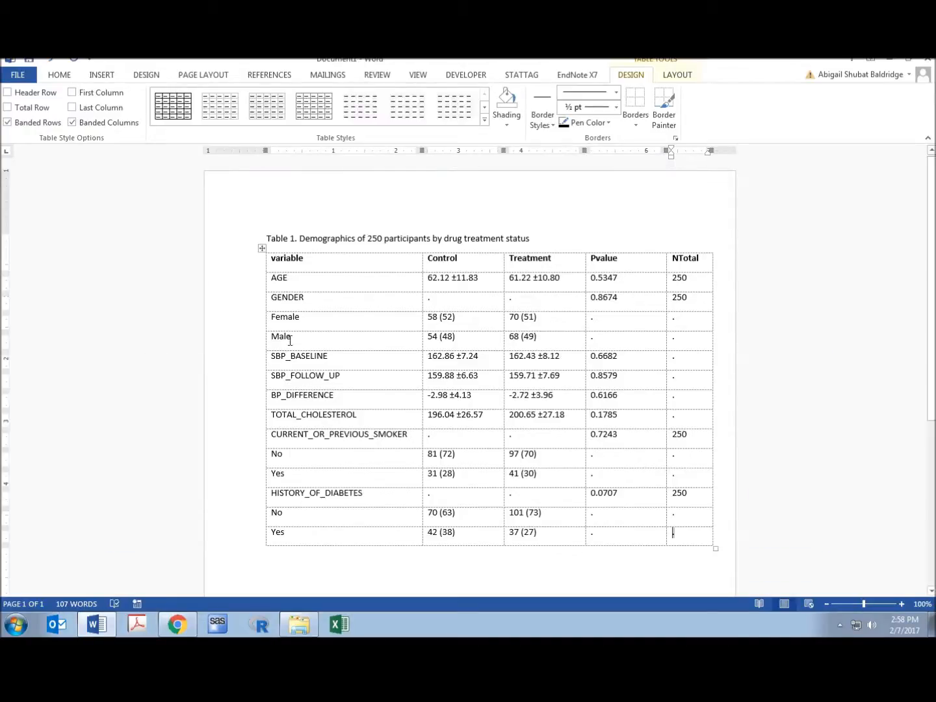
Update the statistical output in the document for the on-demand Total N tag.
left_click(342, 236)
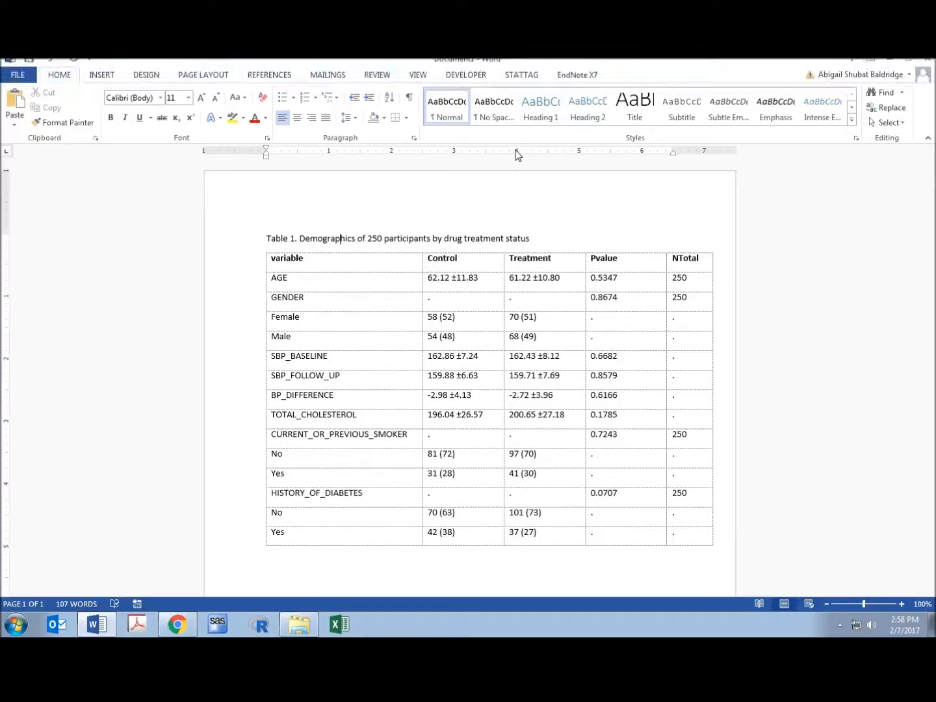
left_click(528, 77)
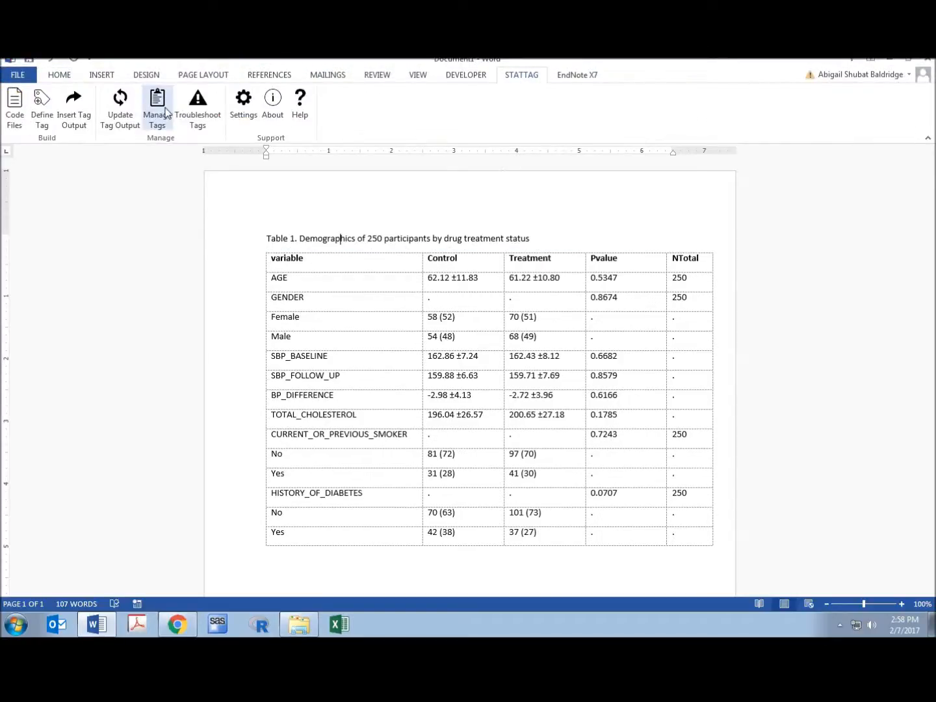
left_click(119, 117)
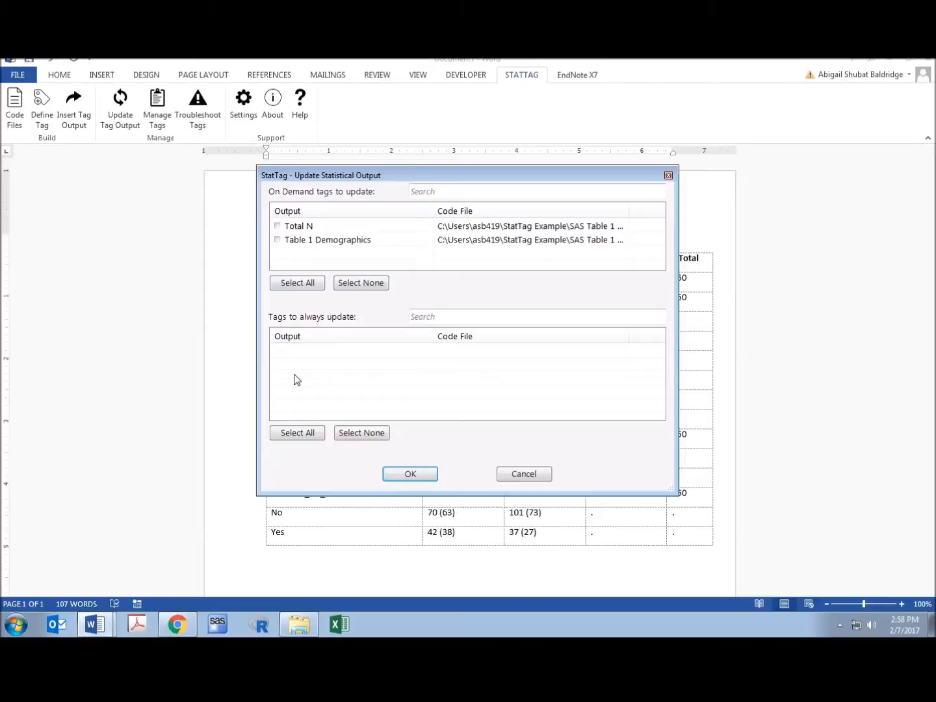
left_click(278, 226)
left_click(412, 475)
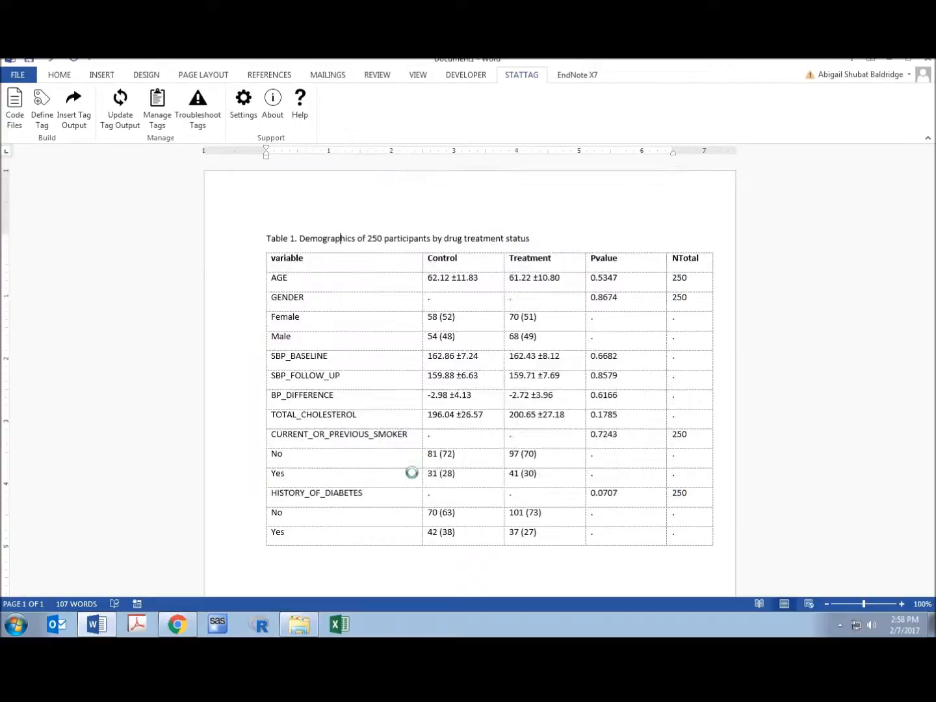